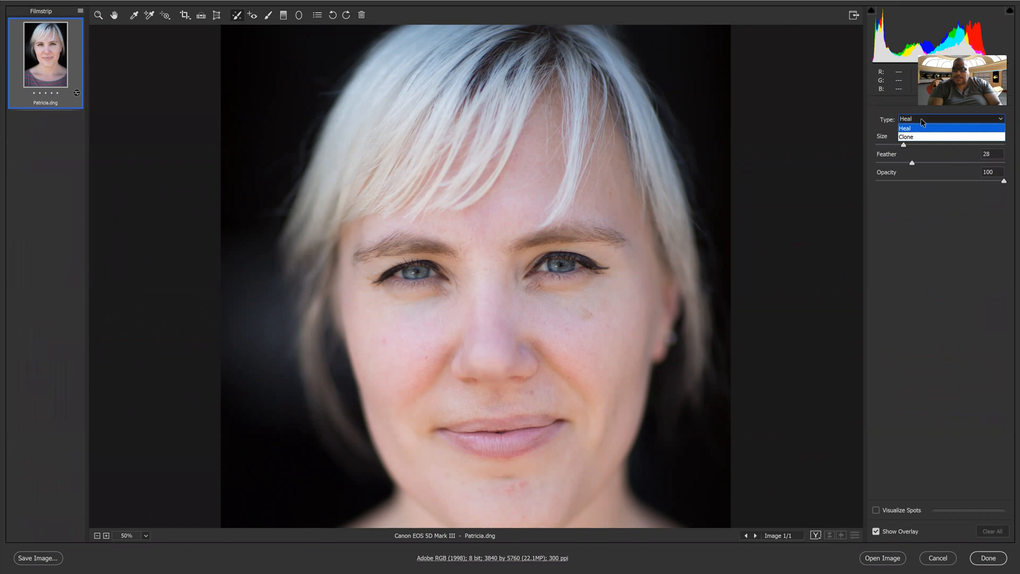
# Set the Spot Removal type to Clone (Size 22, Feather 28, Opacity 100).
pyautogui.click(917, 137)
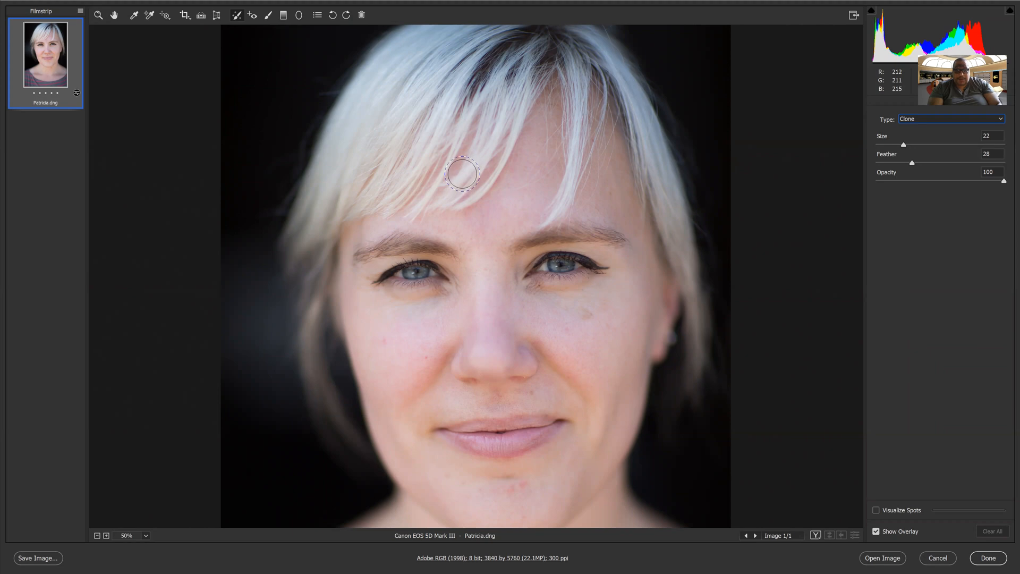
# Paint a clone spot on the mid-forehead, sourced from the right eye, and raise its feather to 79.
pyautogui.moveTo(457, 172)
pyautogui.mouseDown()
pyautogui.moveTo(485, 192)
pyautogui.moveTo(459, 169)
pyautogui.moveTo(512, 162)
pyautogui.moveTo(481, 199)
pyautogui.moveTo(456, 162)
pyautogui.moveTo(513, 206)
pyautogui.mouseUp()
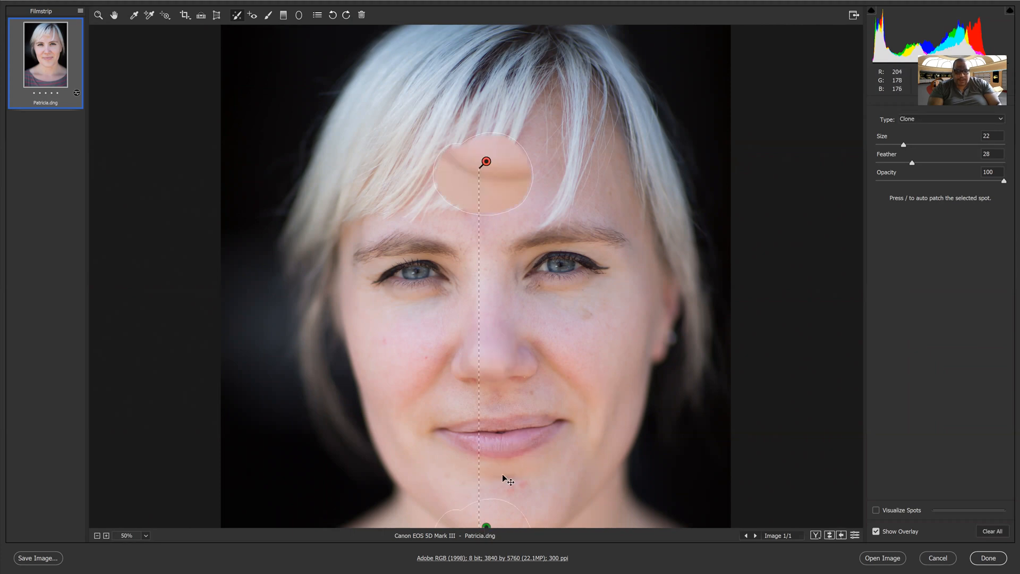
pyautogui.moveTo(507, 481); pyautogui.dragTo(589, 216)
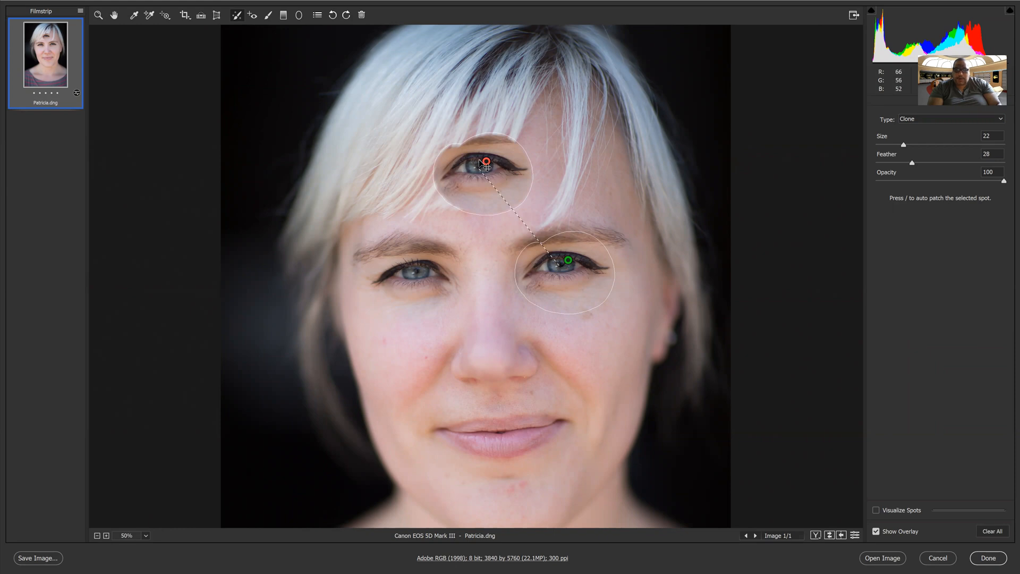
pyautogui.moveTo(912, 164); pyautogui.dragTo(895, 161)
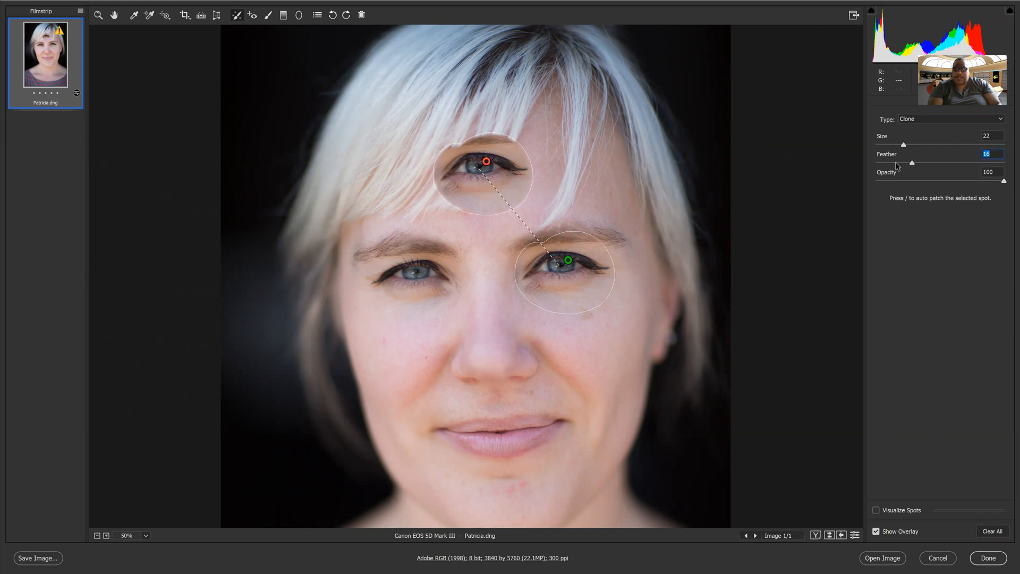
pyautogui.click(960, 163)
pyautogui.moveTo(962, 163); pyautogui.dragTo(982, 163)
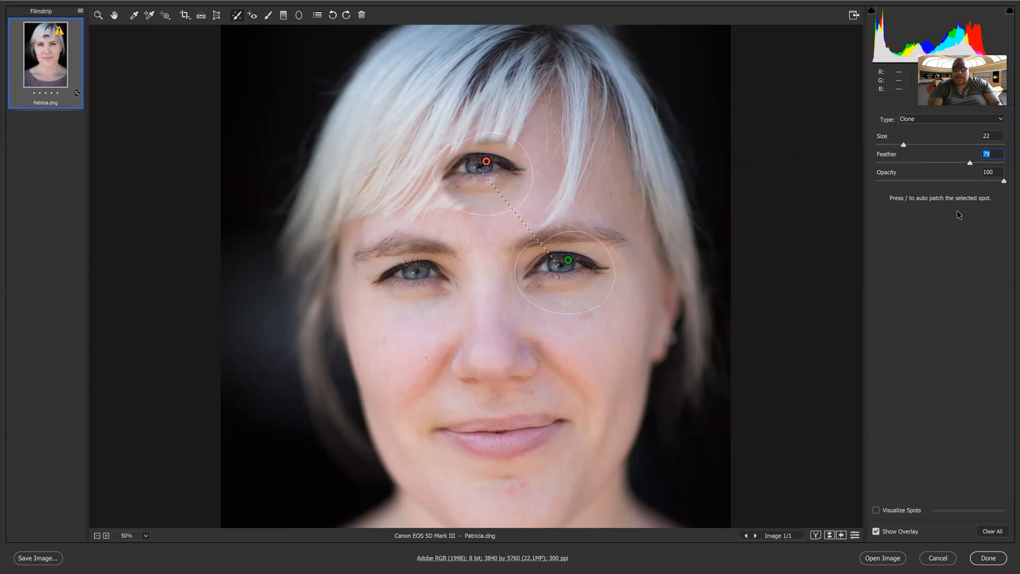
# Try the clone at 34 opacity, restore it to 100, and adjust the brush size.
pyautogui.click(920, 182)
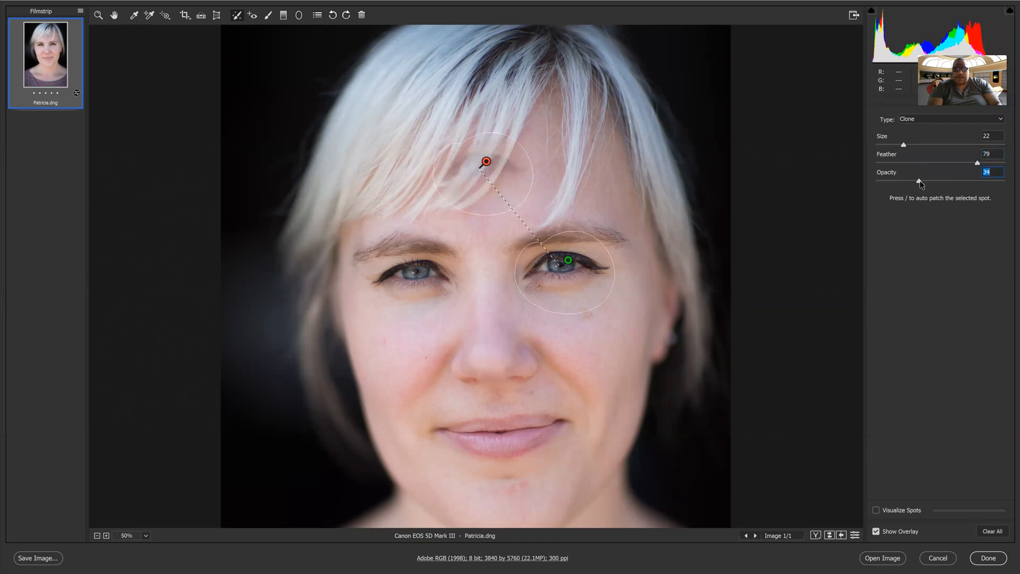
pyautogui.click(1004, 181)
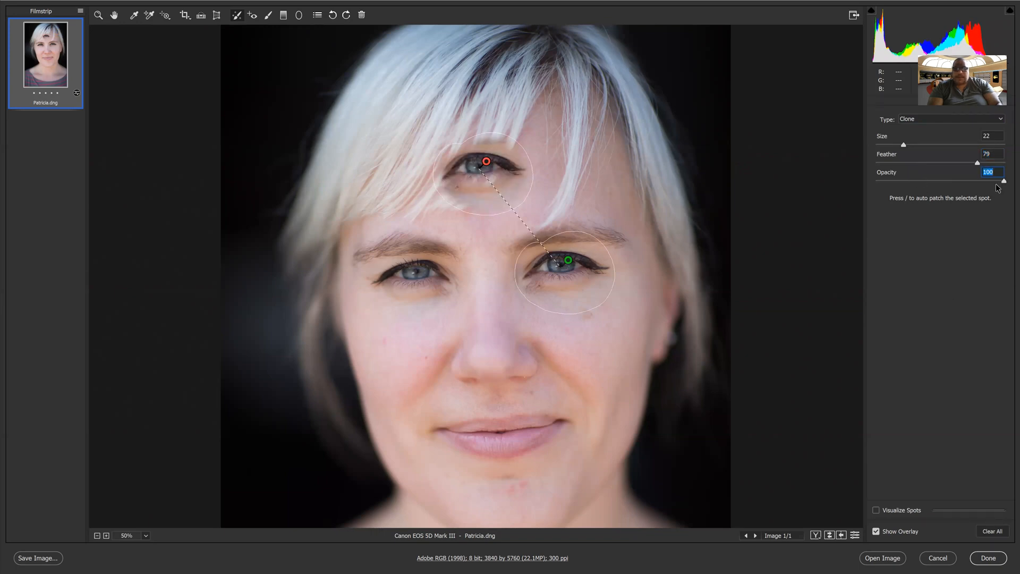
pyautogui.moveTo(904, 144); pyautogui.dragTo(898, 145)
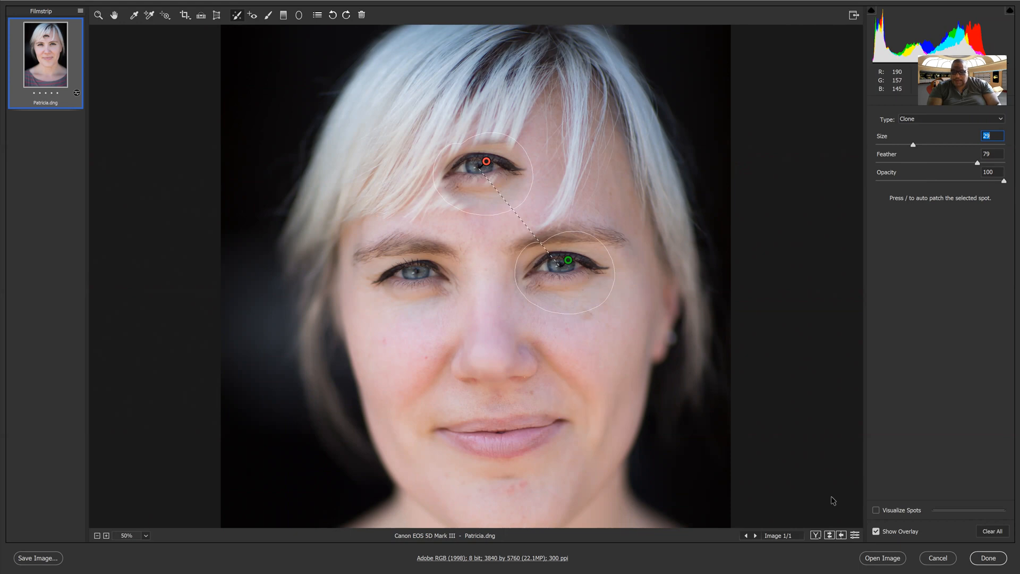
# Hide and show the spot overlay twice to judge the forehead eye clone.
pyautogui.click(876, 532)
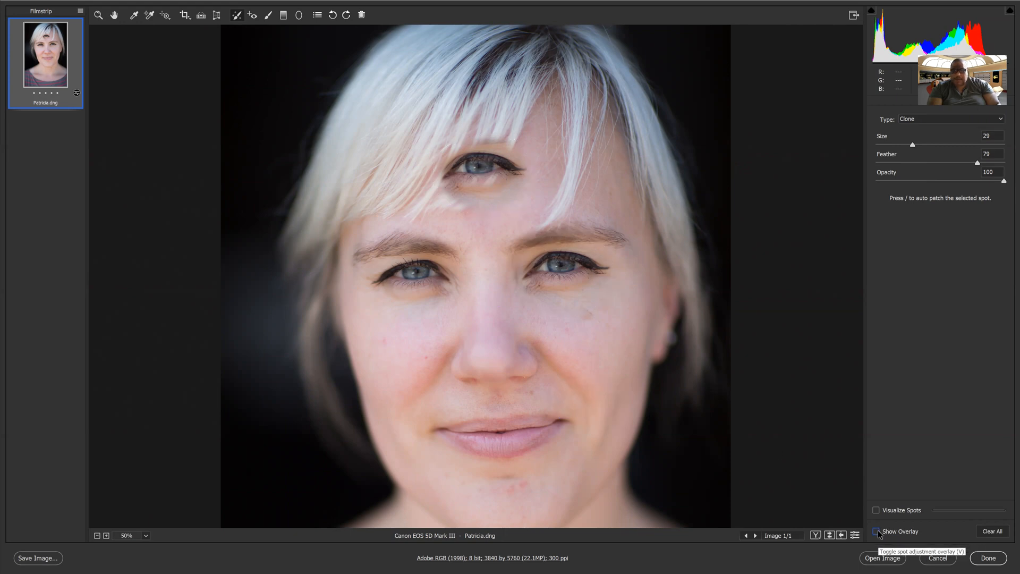
pyautogui.click(876, 531)
pyautogui.click(876, 532)
pyautogui.click(876, 531)
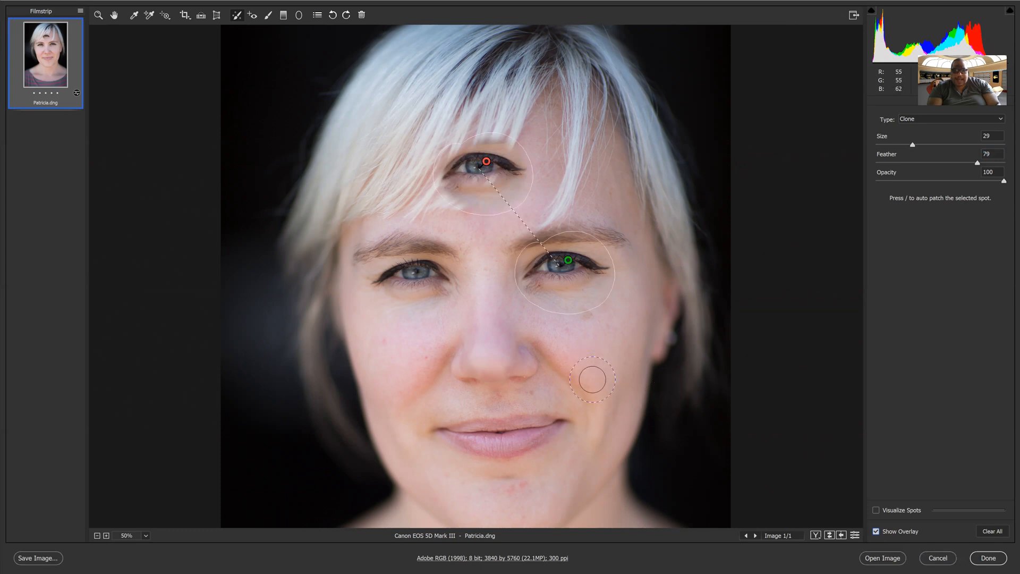
# Clone the nose onto the right cheek and nudge its placement.
pyautogui.moveTo(470, 360)
pyautogui.mouseDown()
pyautogui.moveTo(472, 349)
pyautogui.moveTo(478, 377)
pyautogui.mouseUp()
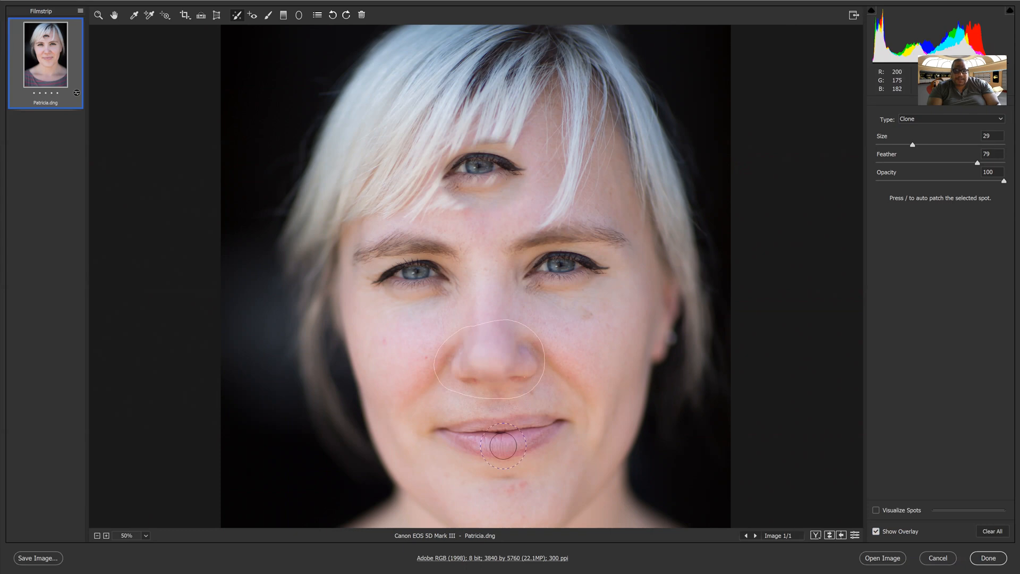
pyautogui.moveTo(534, 465); pyautogui.dragTo(607, 317)
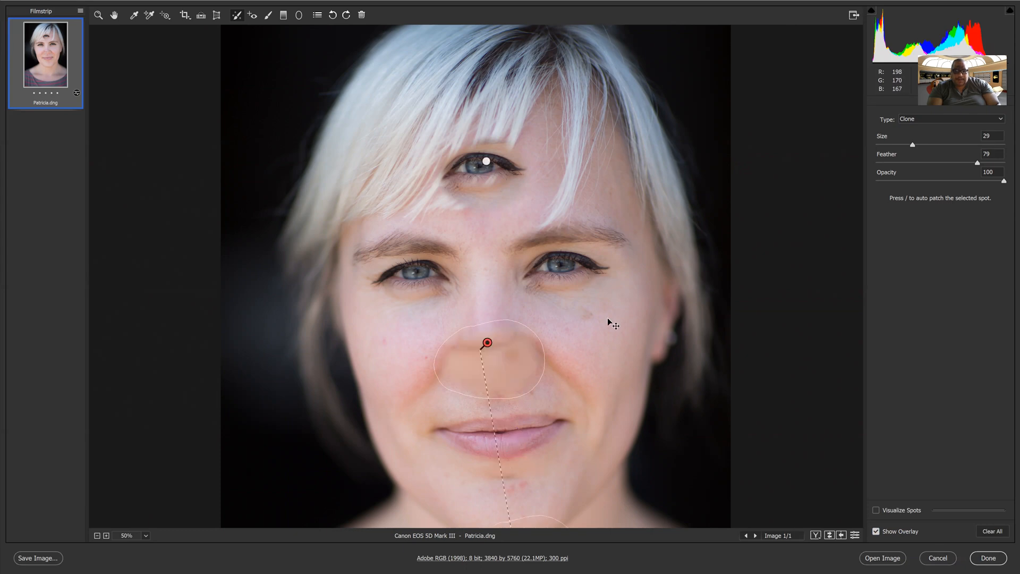
pyautogui.moveTo(488, 346)
pyautogui.mouseDown()
pyautogui.moveTo(626, 322)
pyautogui.moveTo(480, 357)
pyautogui.mouseUp()
pyautogui.moveTo(627, 319); pyautogui.dragTo(611, 325)
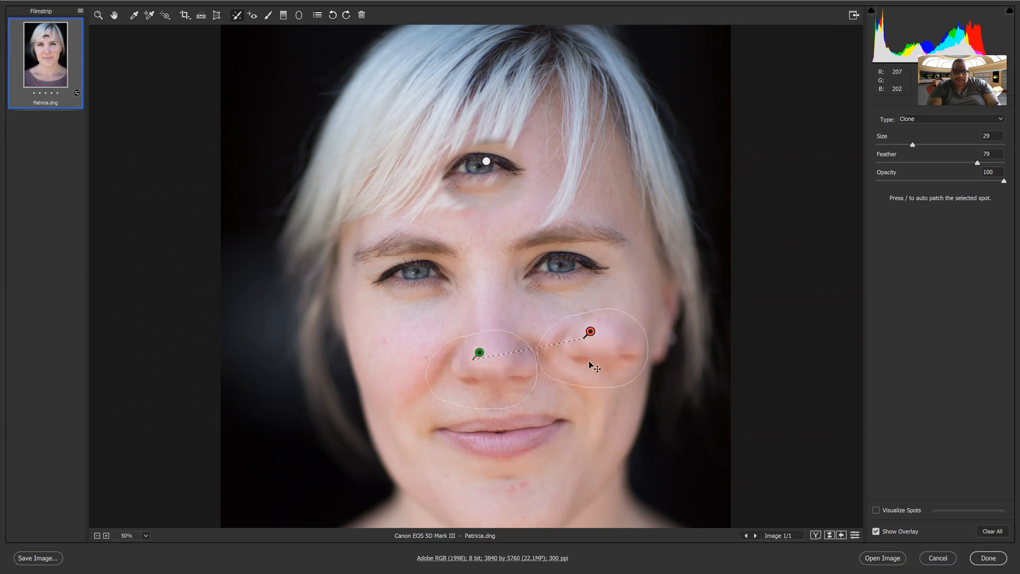
# Delete the nose clone spot and the forehead eye clone spot.
pyautogui.press('Delete')
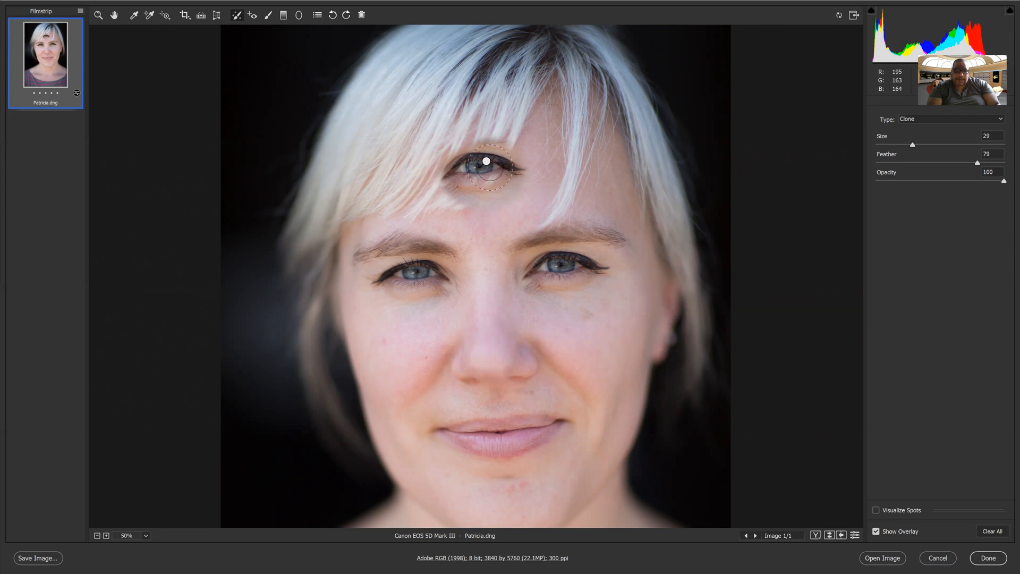
pyautogui.click(487, 162)
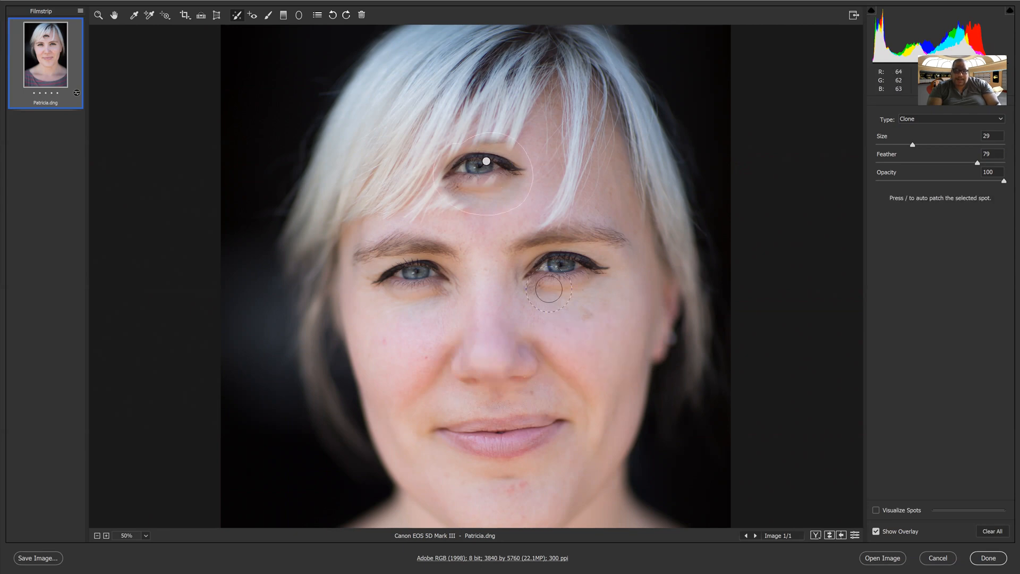
pyautogui.press('Delete')
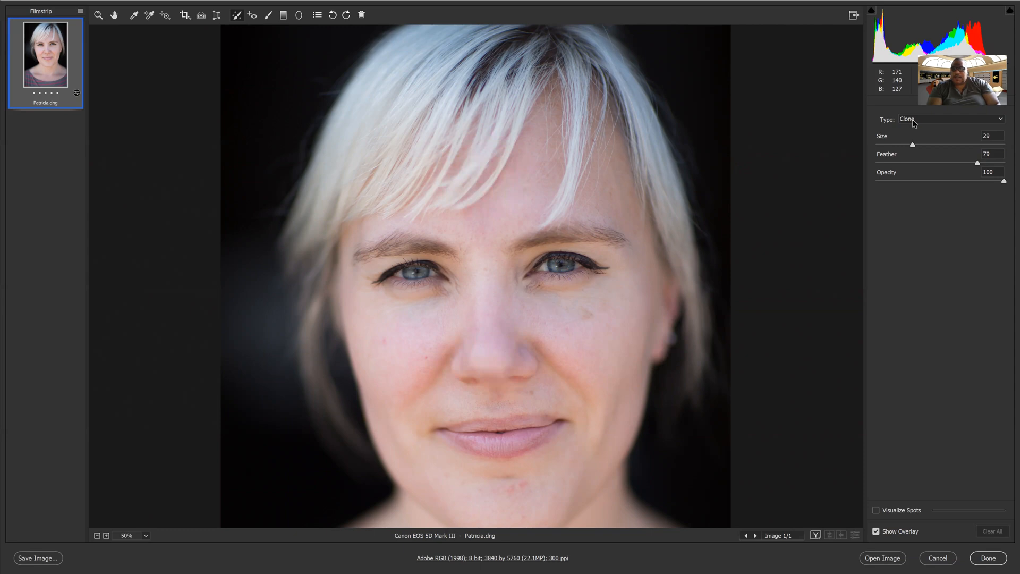
# Switch the spot type to Heal, shrink the brush to 18, and heal a left-cheek blemish.
pyautogui.click(913, 122)
pyautogui.click(913, 129)
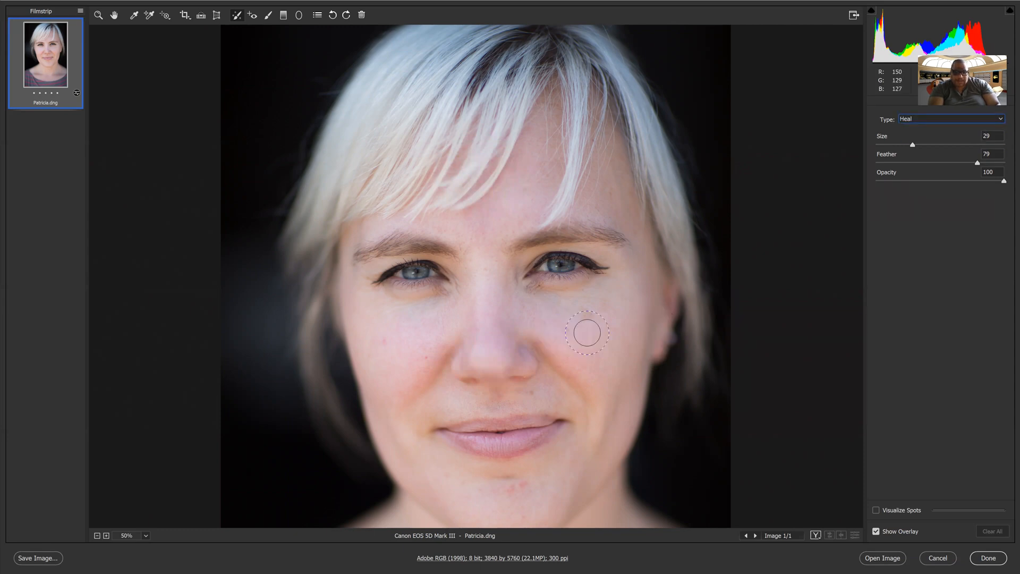
pyautogui.press('[')
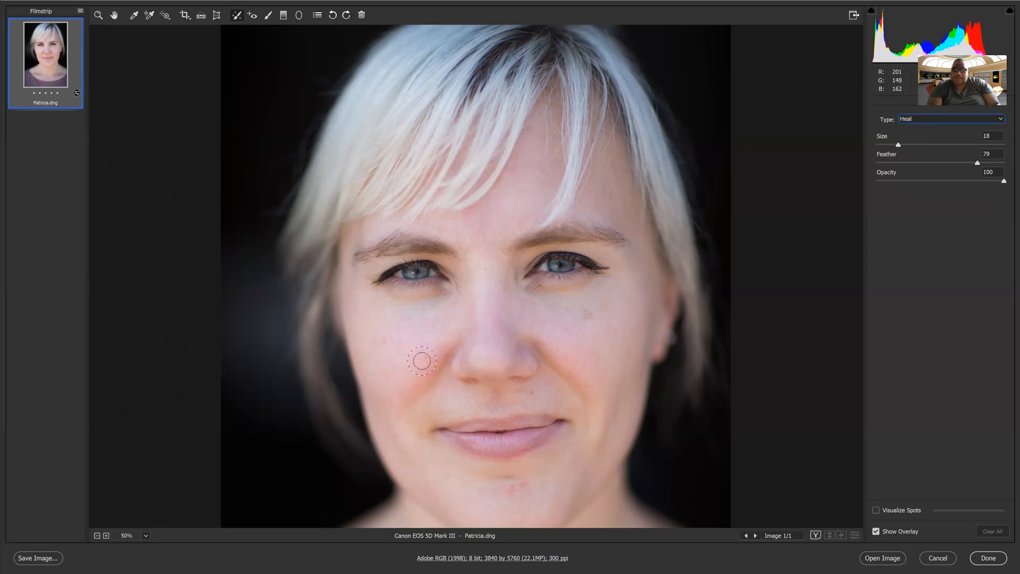
pyautogui.click(422, 360)
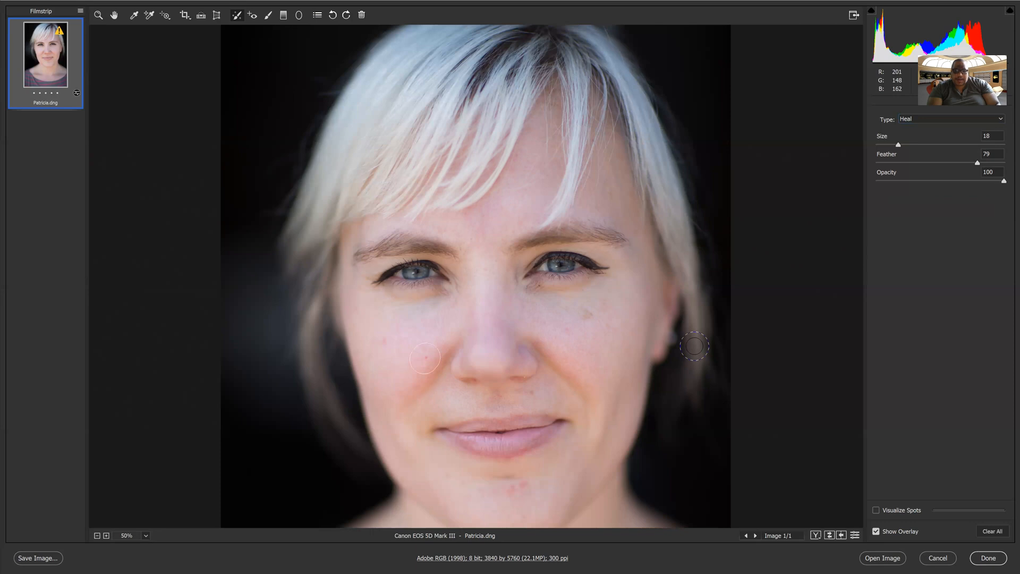
pyautogui.moveTo(606, 355); pyautogui.dragTo(595, 354)
# Heal blemishes on the chin and right cheek, letting the cheek spot auto-pick its source.
pyautogui.click(507, 492)
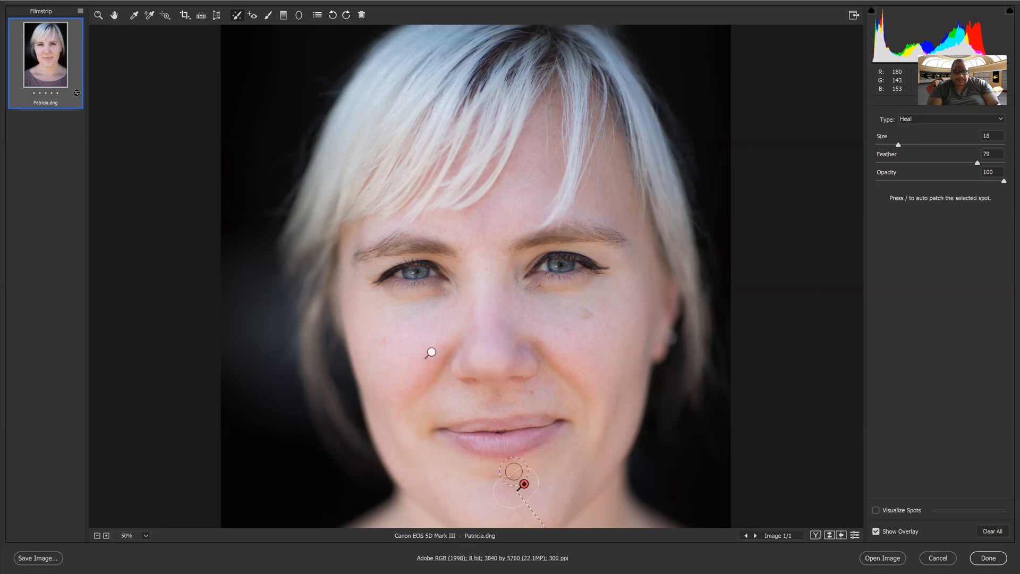
pyautogui.scroll(-3, 542, 462)
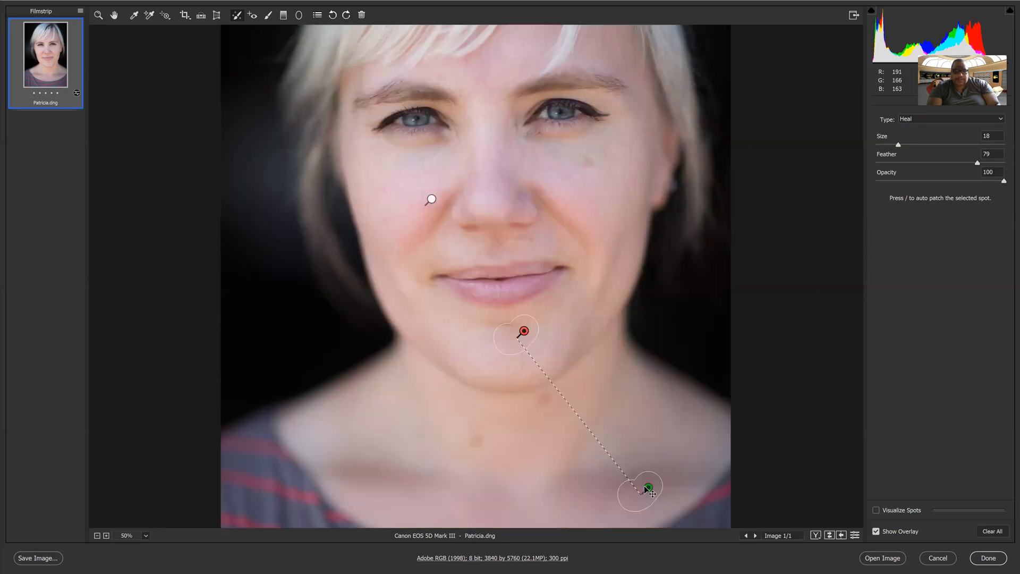
pyautogui.moveTo(477, 338); pyautogui.dragTo(479, 341)
pyautogui.scroll(3, 595, 346)
pyautogui.moveTo(578, 344); pyautogui.dragTo(598, 343)
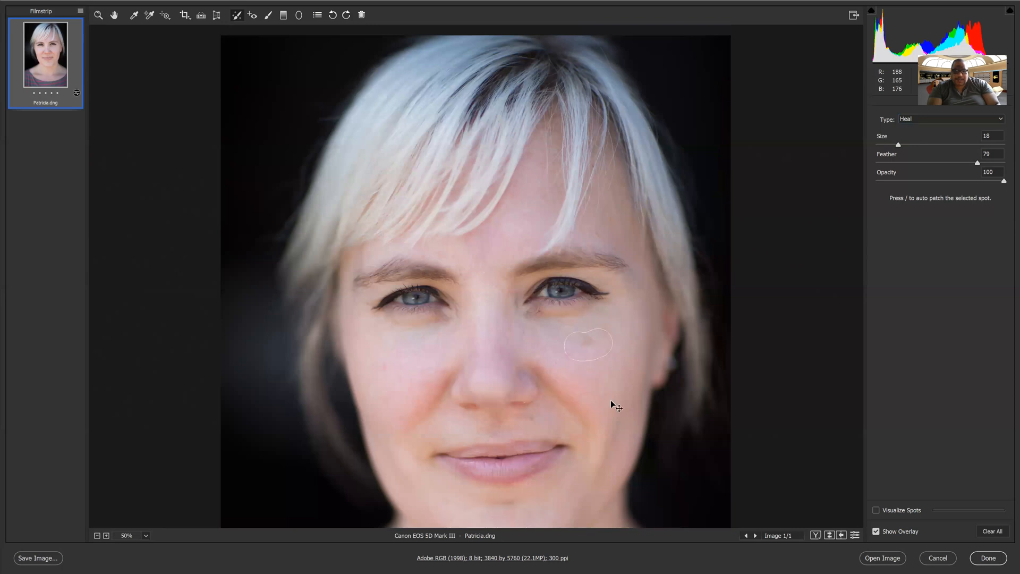
pyautogui.press('/')
# At brush size 10, heal small marks on both cheeks and the right forehead, re-sourcing the forehead spot.
pyautogui.press('[')
pyautogui.press('[')
pyautogui.press('[')
pyautogui.press('[')
pyautogui.moveTo(382, 371); pyautogui.dragTo(383, 365)
pyautogui.click(620, 363)
pyautogui.moveTo(617, 230); pyautogui.dragTo(610, 215)
pyautogui.press('/')
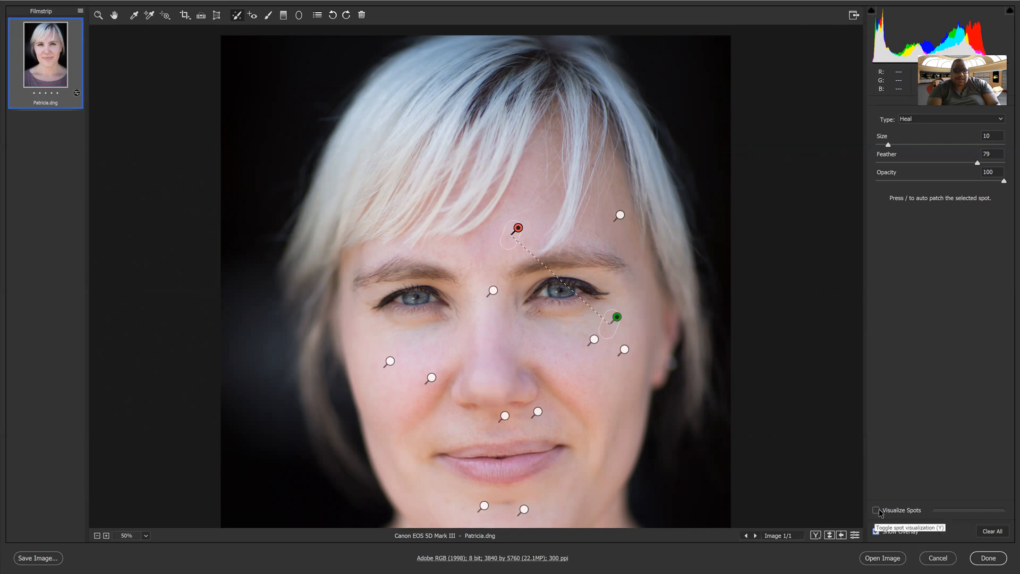
pyautogui.press('y')
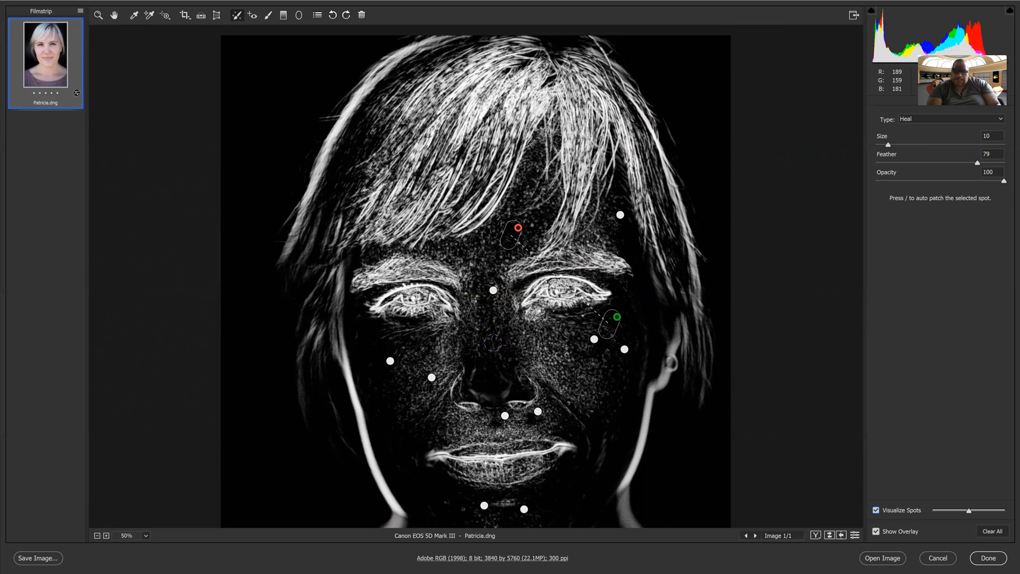
pyautogui.moveTo(968, 510); pyautogui.dragTo(951, 511)
pyautogui.click(876, 511)
pyautogui.click(877, 532)
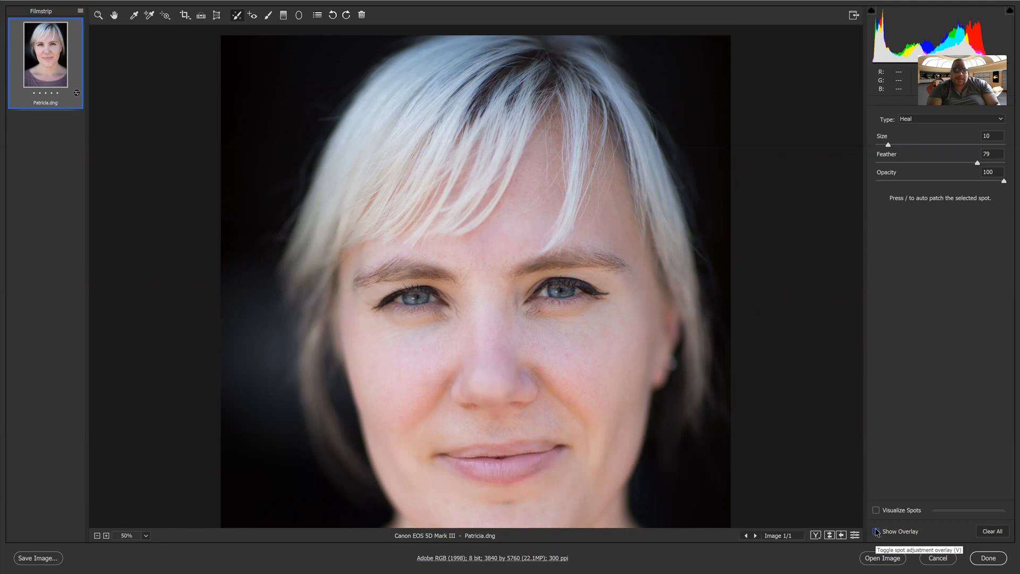
pyautogui.click(876, 531)
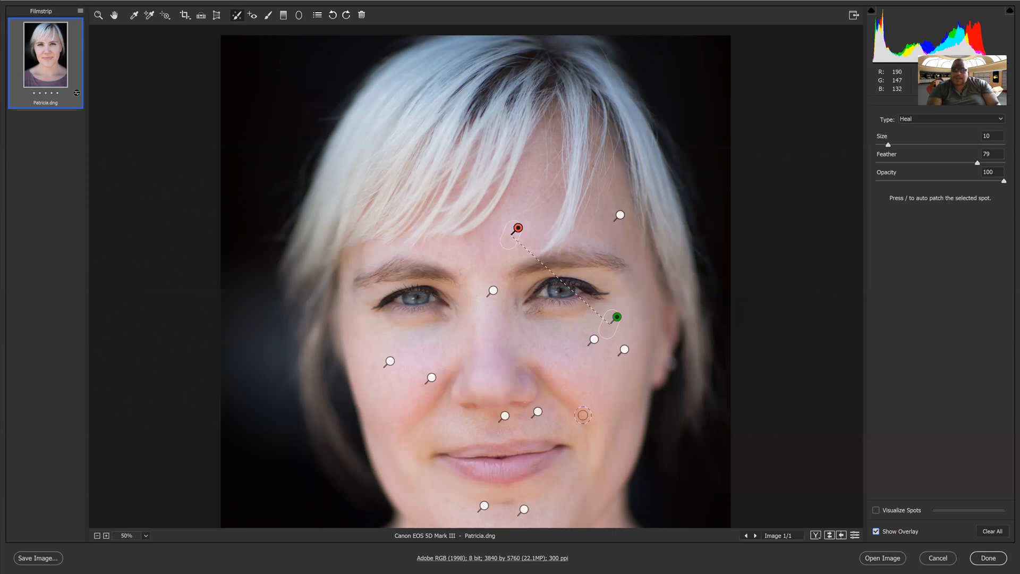
# Keep Heal as the spot type, hide the spot overlay, and heal a blemish beside the nose.
pyautogui.click(920, 120)
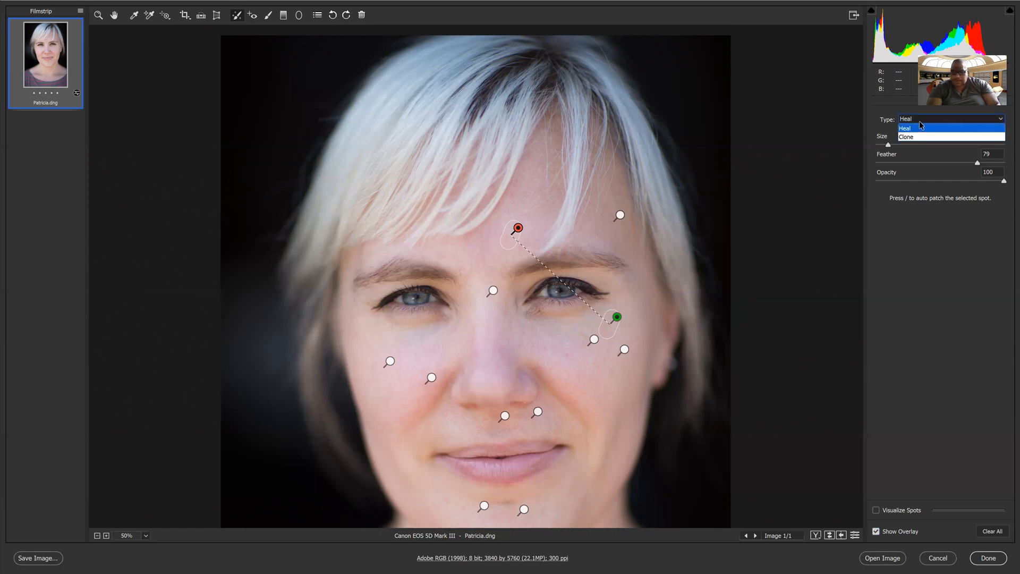
pyautogui.click(878, 531)
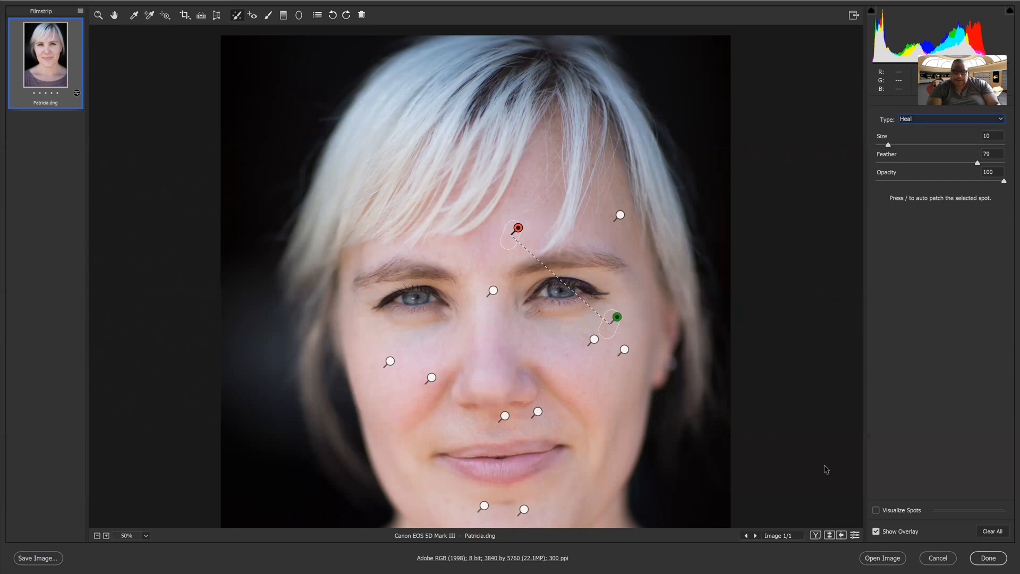
pyautogui.click(877, 531)
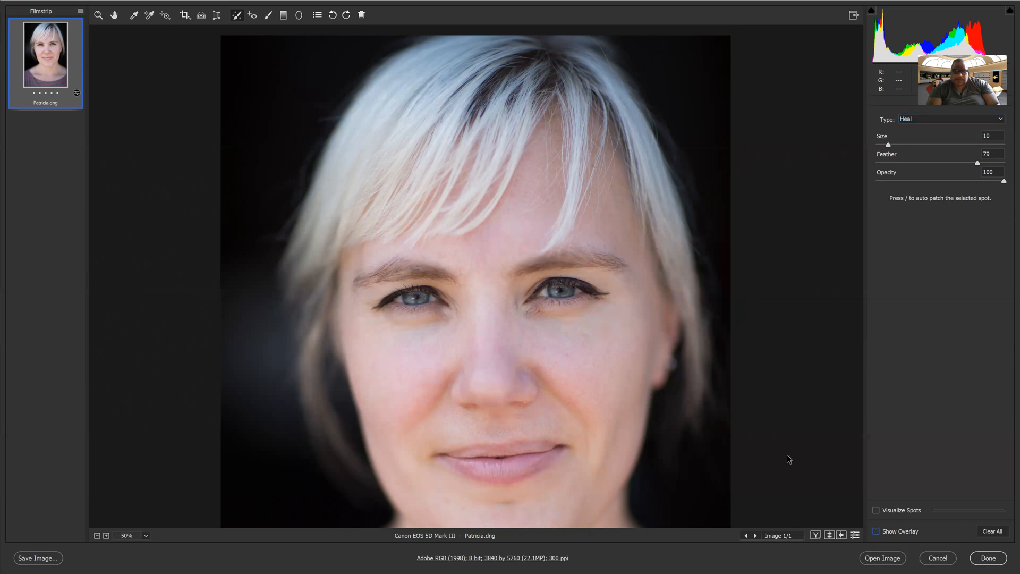
pyautogui.click(567, 356)
# Heal marks at the eyebrow end, forehead and under the left eye, then preview full screen.
pyautogui.moveTo(633, 253); pyautogui.dragTo(634, 261)
pyautogui.moveTo(530, 221); pyautogui.dragTo(520, 237)
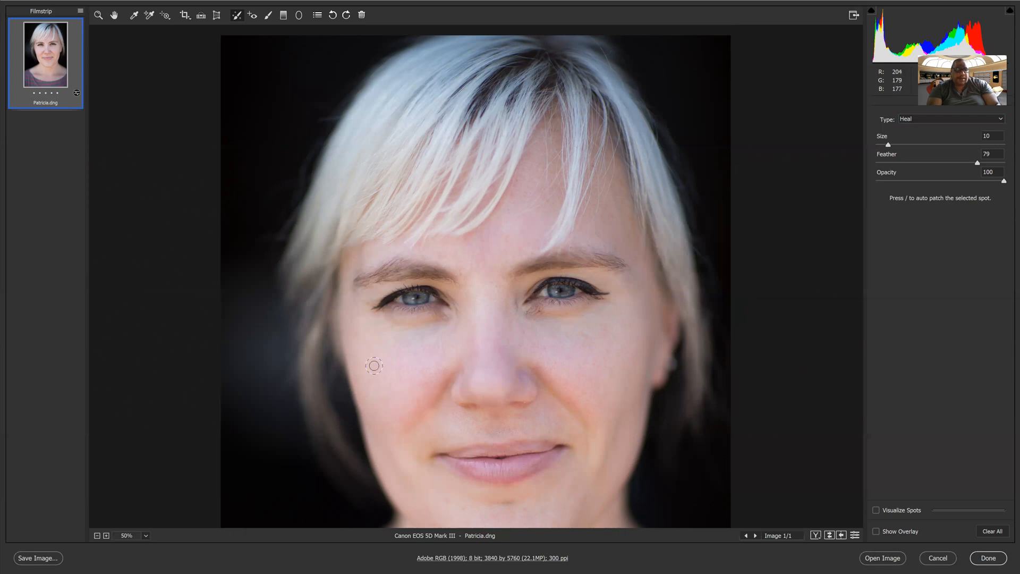
pyautogui.moveTo(410, 336); pyautogui.dragTo(428, 341)
pyautogui.press('f')
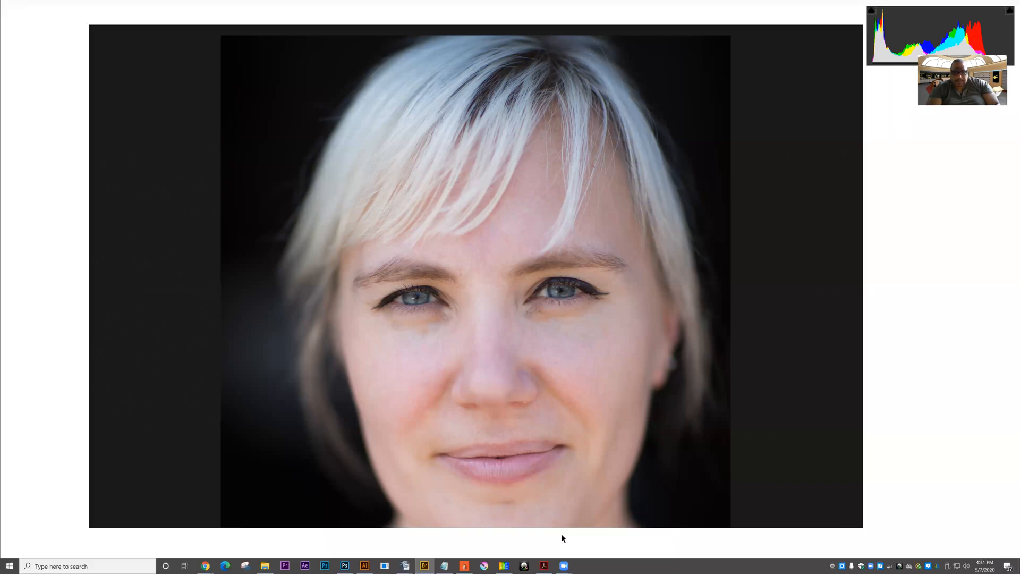